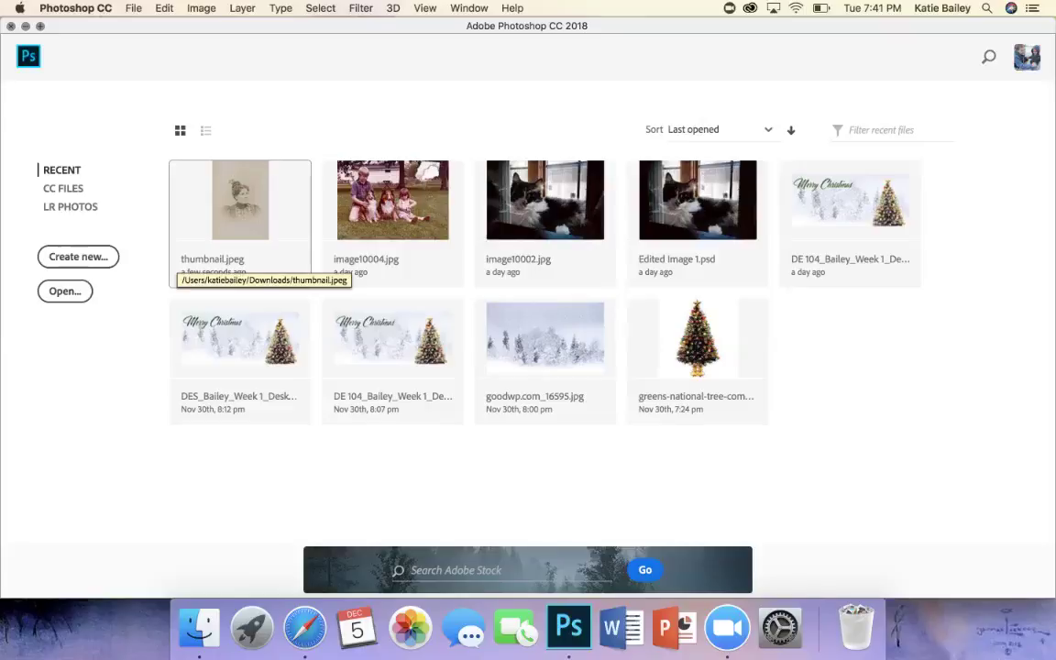
Open the recent file thumbnail.jpeg and fit the whole photo in the window.
{"action": "left_click", "coordinate": [183, 262]}
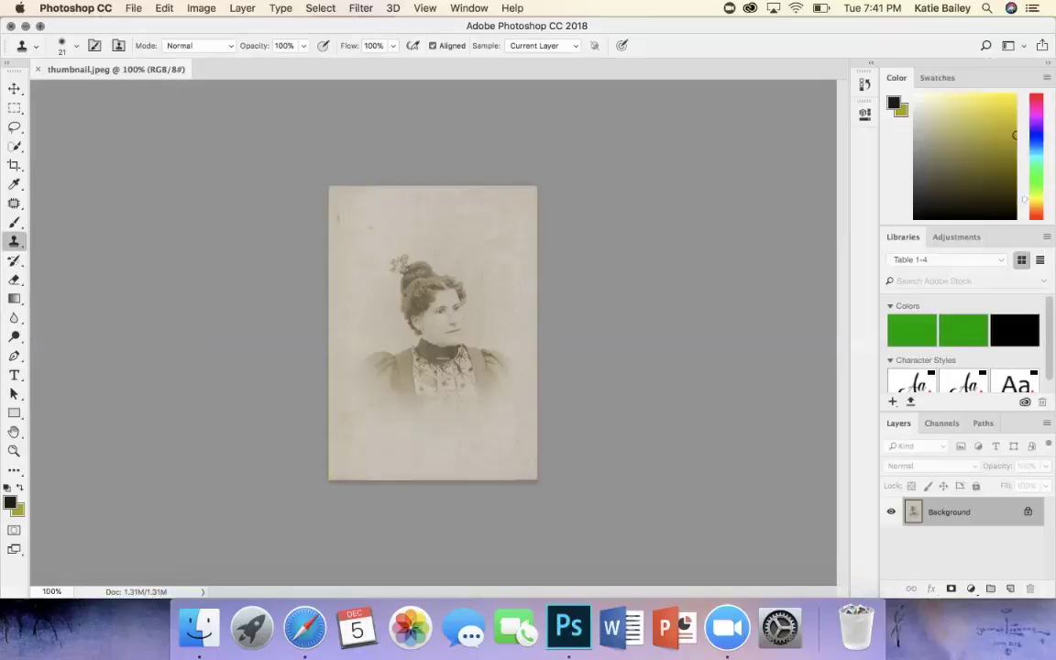
{"action": "key", "text": "super+0"}
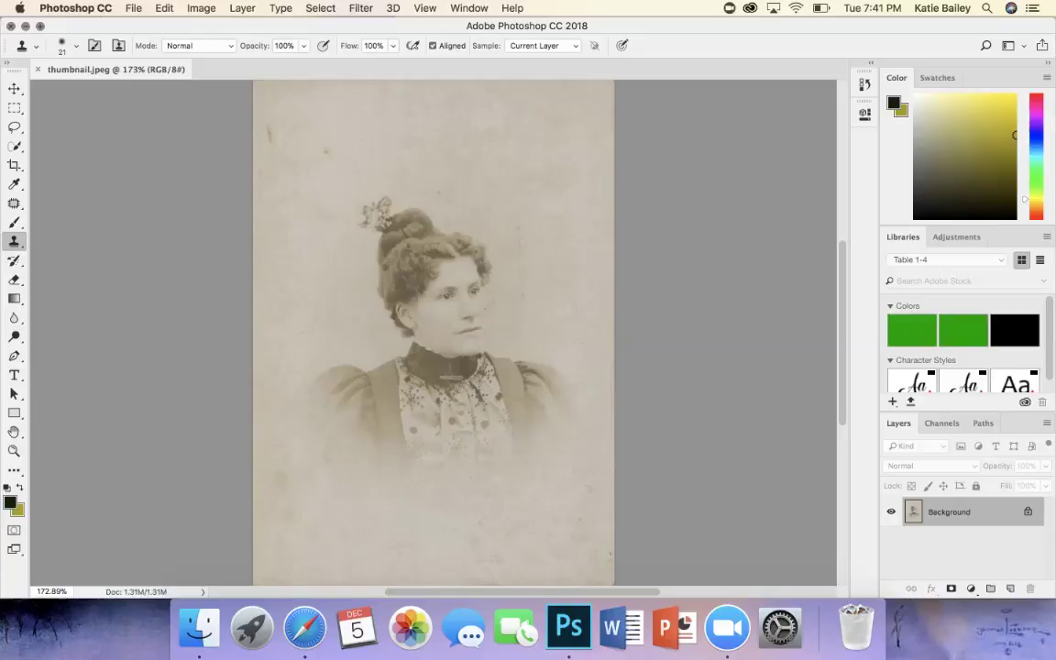
Clone clean background with the Clone Stamp over the vertical line of dark specks beside the woman's head.
{"action": "key", "text": "super+equal"}
{"action": "key", "text": "super+equal"}
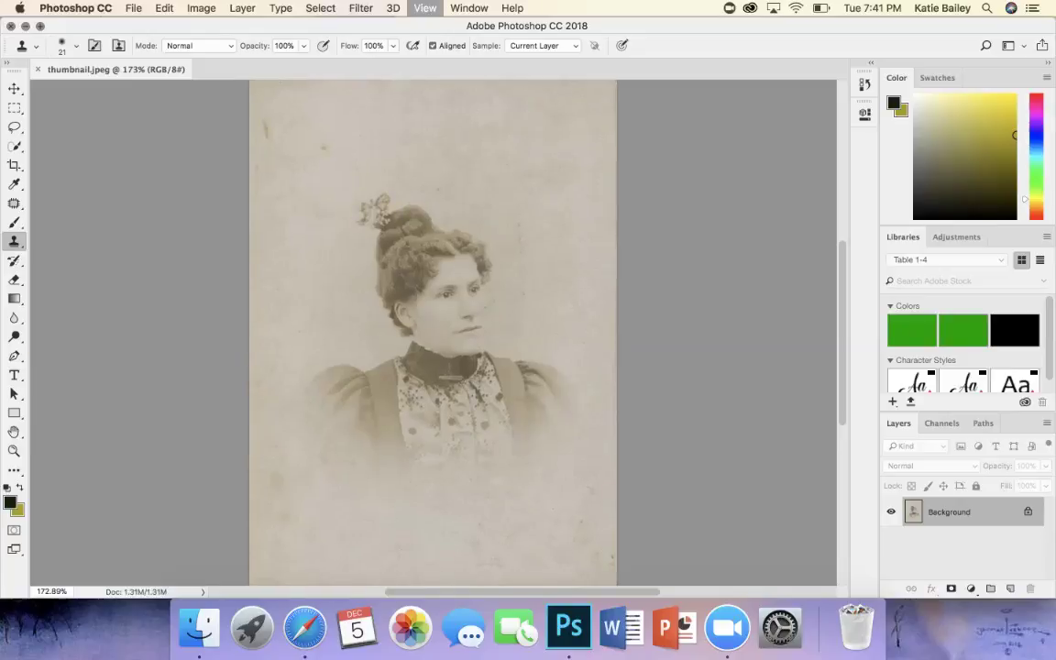
{"action": "key", "text": "super+minus"}
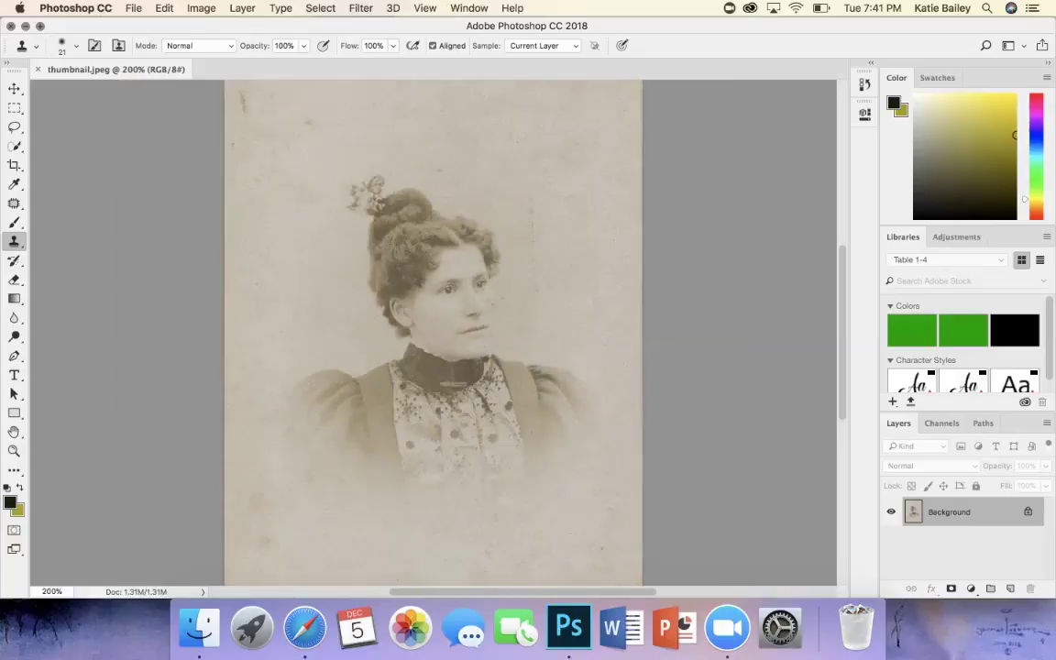
{"action": "scroll", "coordinate": [432, 331], "scroll_direction": "down", "scroll_amount": 5}
{"action": "scroll", "coordinate": [432, 332], "scroll_direction": "up", "scroll_amount": 10}
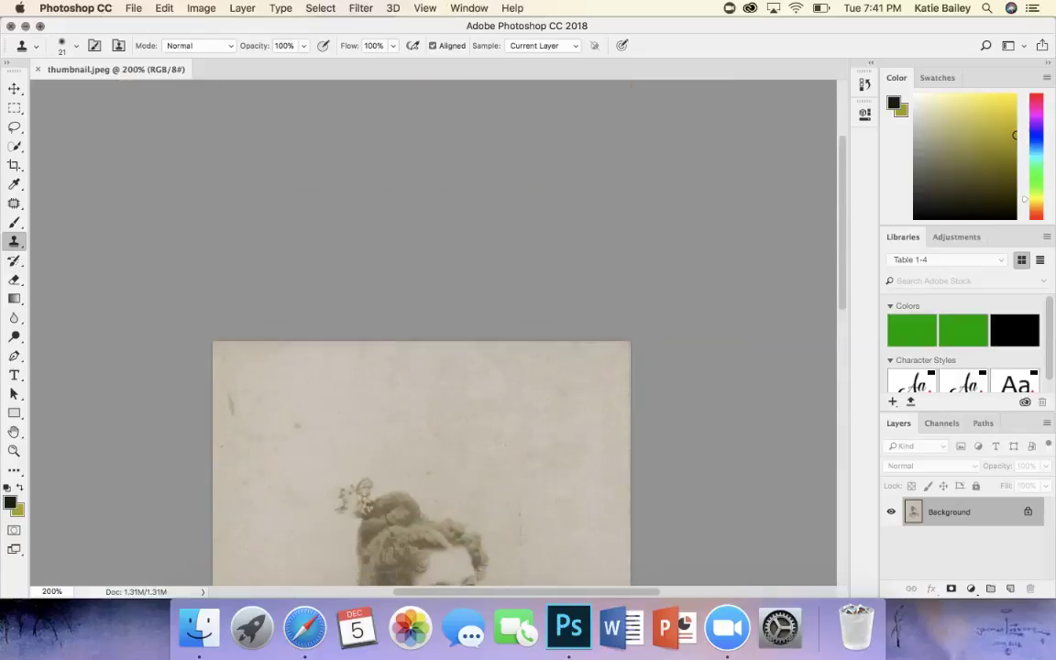
{"action": "scroll", "coordinate": [433, 331], "scroll_direction": "down", "scroll_amount": 5}
{"action": "scroll", "coordinate": [432, 332], "scroll_direction": "right", "scroll_amount": 3}
{"action": "scroll", "coordinate": [433, 331], "scroll_direction": "down", "scroll_amount": 1}
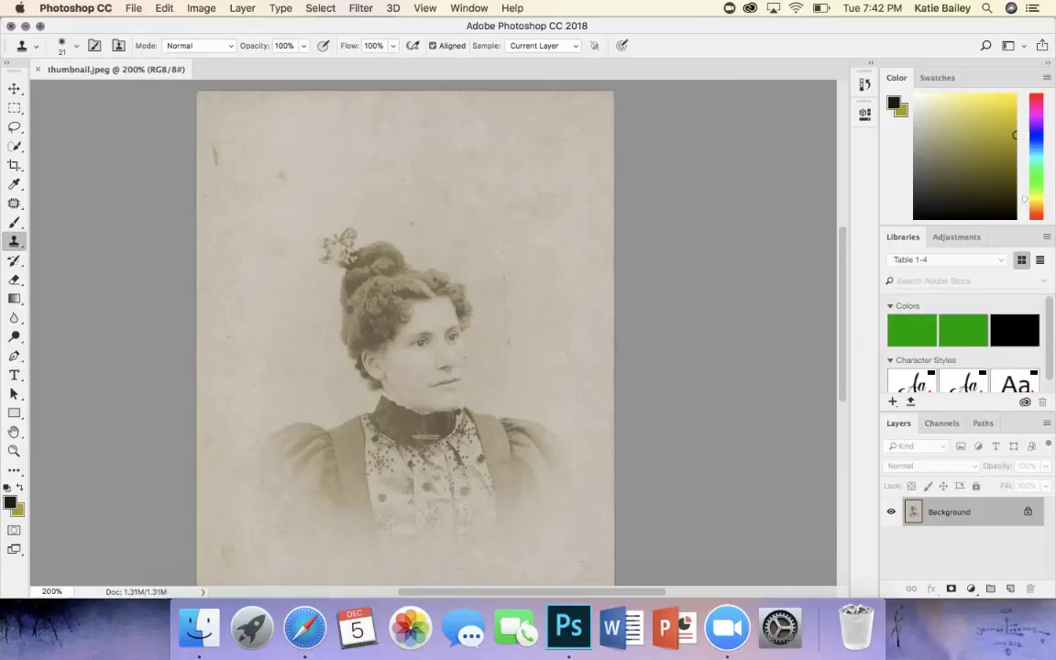
{"action": "key", "text": "super+equal"}
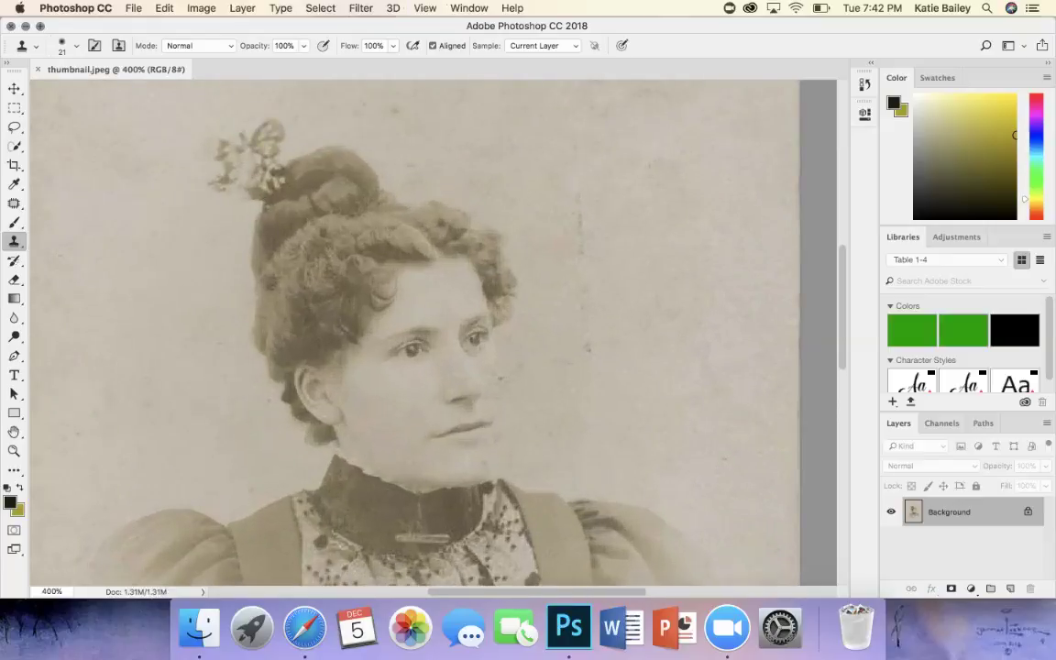
{"action": "left_click", "coordinate": [519, 178]}
{"action": "left_click", "coordinate": [580, 220]}
Try cloning the woman's hair and face onto the empty background beside her head, and undo the stroke.
{"action": "left_click", "coordinate": [534, 129]}
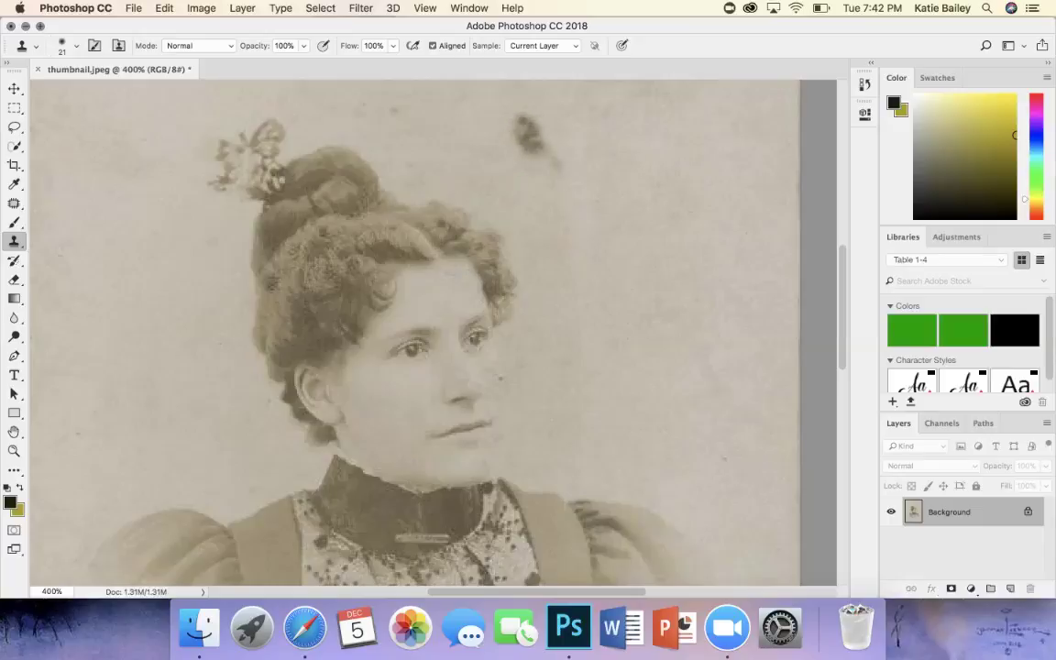
{"action": "mouse_move", "coordinate": [548, 135]}
{"action": "left_mouse_down"}
{"action": "mouse_move", "coordinate": [567, 213]}
{"action": "mouse_move", "coordinate": [571, 184]}
{"action": "mouse_move", "coordinate": [589, 183]}
{"action": "mouse_move", "coordinate": [555, 234]}
{"action": "left_mouse_up"}
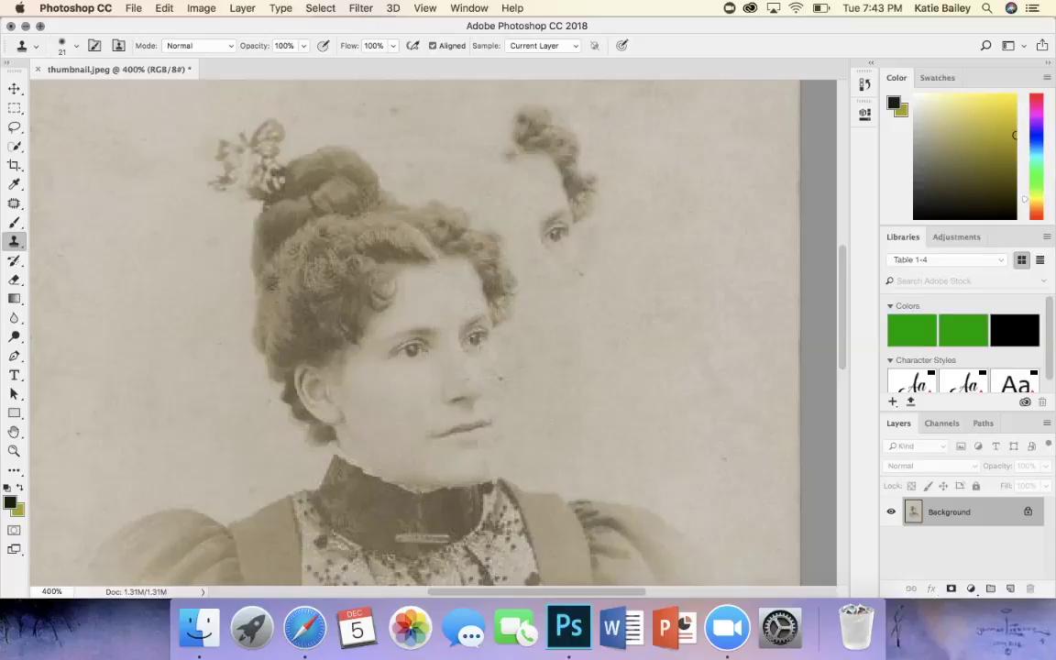
{"action": "key", "text": "super+z"}
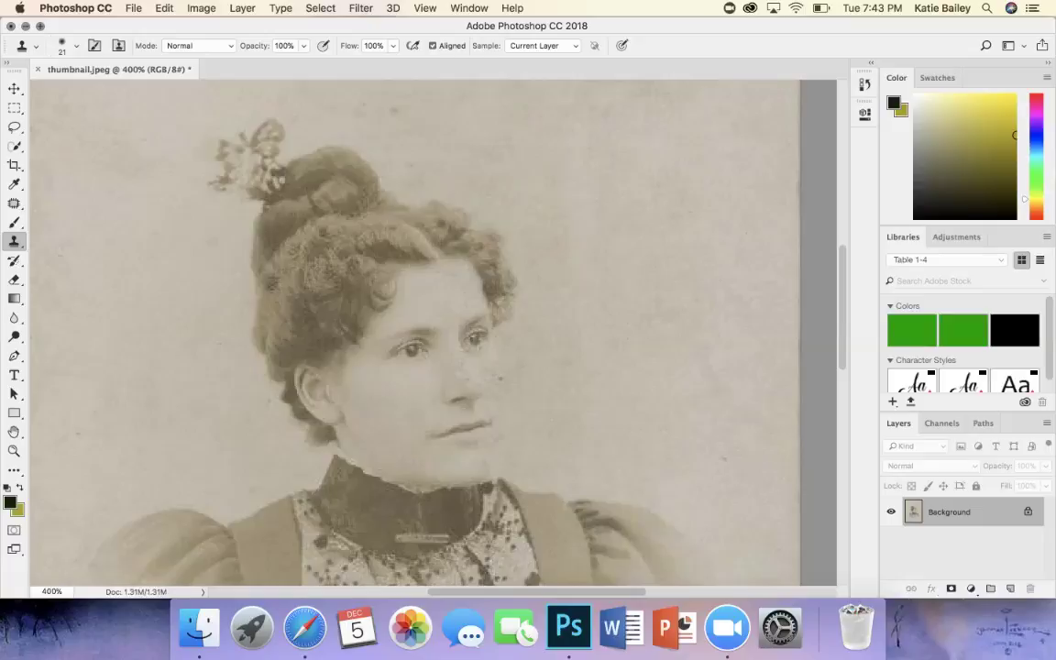
Duplicate the Background layer and rename the copy as Edited.
{"action": "scroll", "coordinate": [412, 330], "scroll_direction": "up", "scroll_amount": 5}
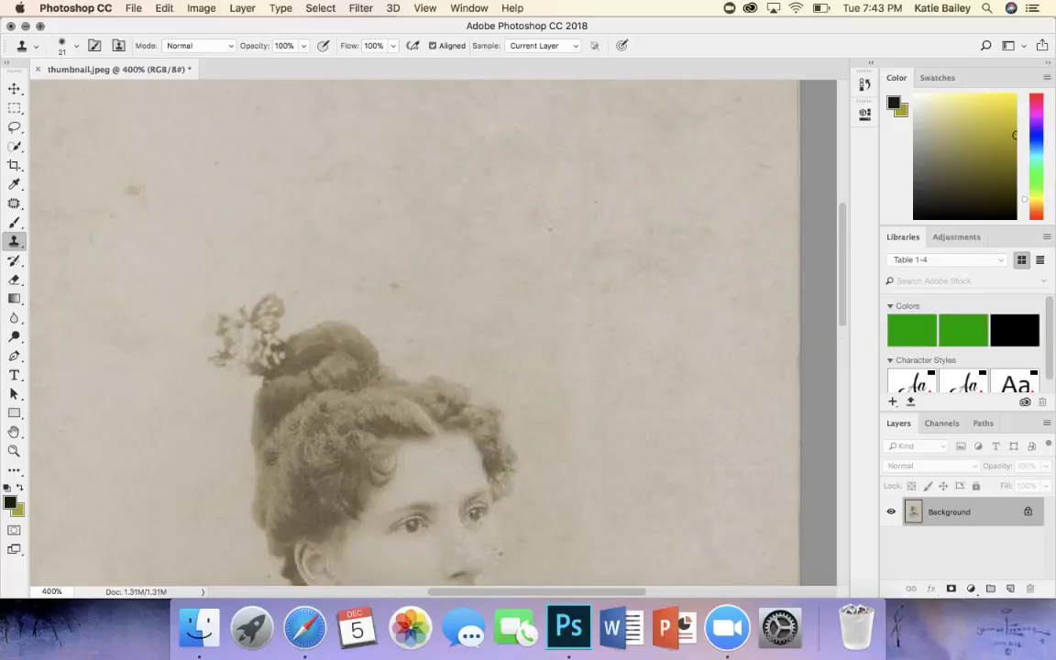
{"action": "scroll", "coordinate": [584, 517], "scroll_direction": "left", "scroll_amount": 5}
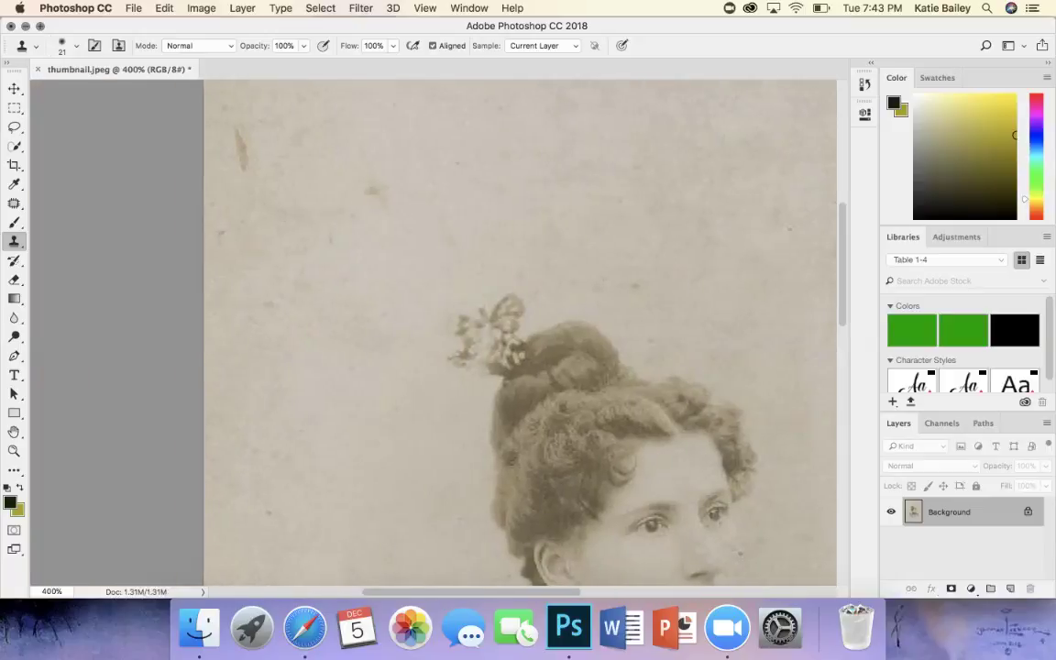
{"action": "scroll", "coordinate": [520, 330], "scroll_direction": "right", "scroll_amount": 1}
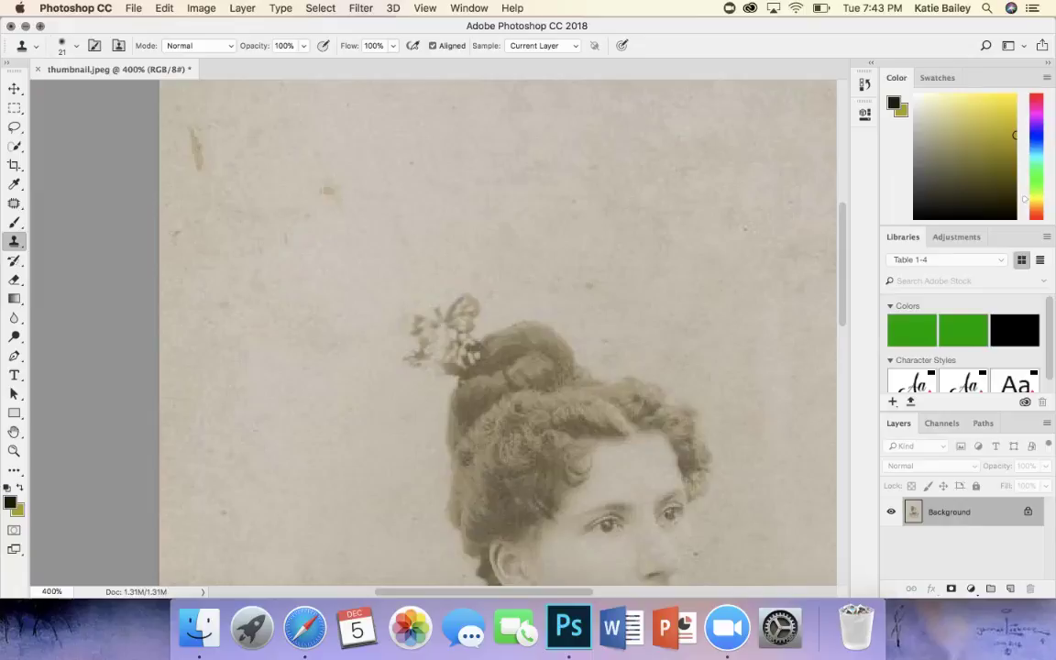
{"action": "key", "text": "super+j"}
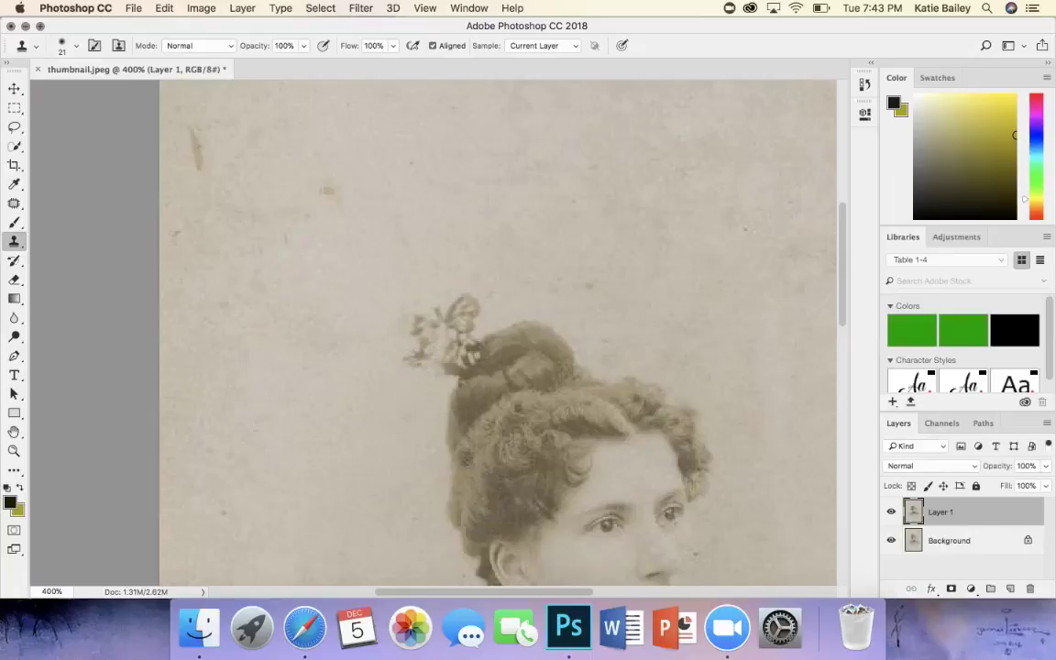
{"action": "double_click", "coordinate": [941, 512]}
{"action": "type", "text": "Edited"}
{"action": "key", "text": "Return"}
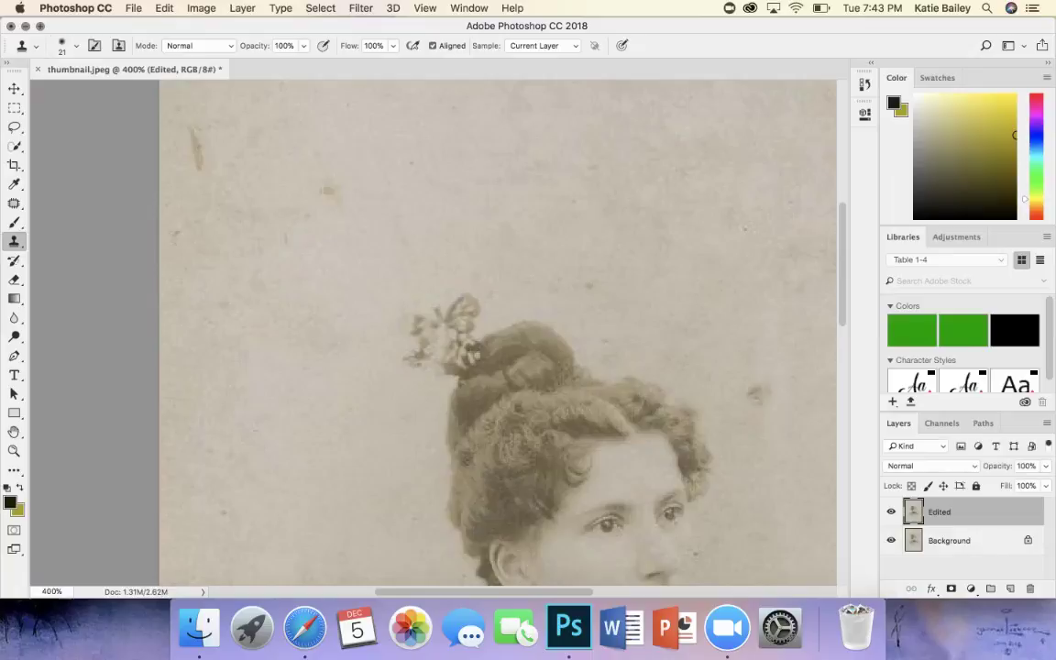
Remove the brown scratch and the nearby spot in the photo's upper-left area with the Clone Stamp on the Edited layer.
{"action": "key", "text": "super+0"}
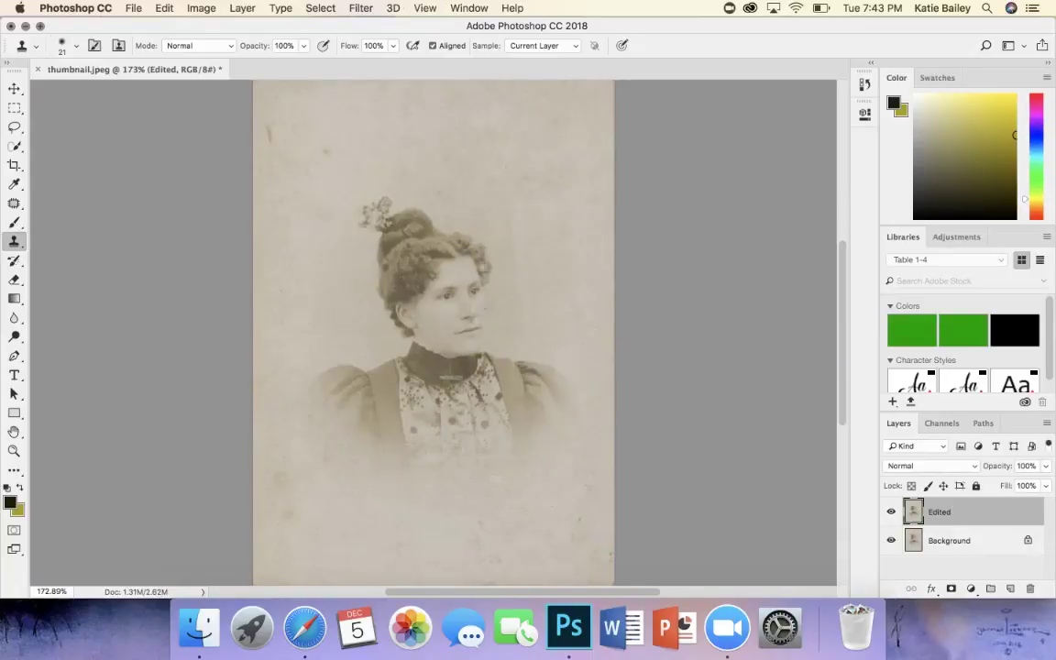
{"action": "key", "text": "super+equal"}
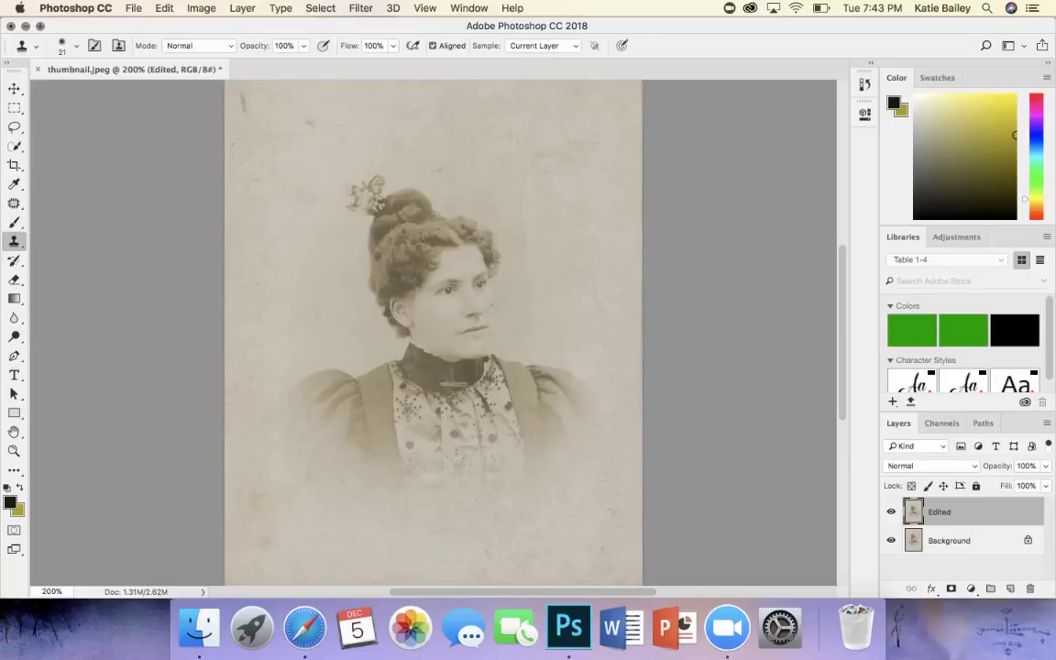
{"action": "key", "text": "super+equal"}
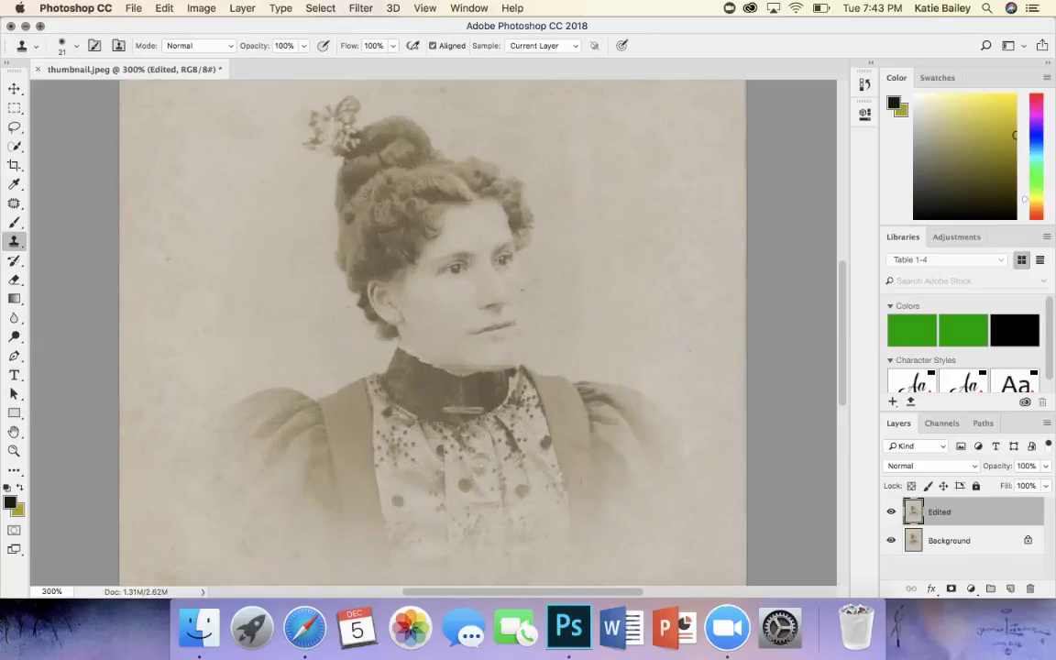
{"action": "scroll", "coordinate": [431, 330], "scroll_direction": "up", "scroll_amount": 5}
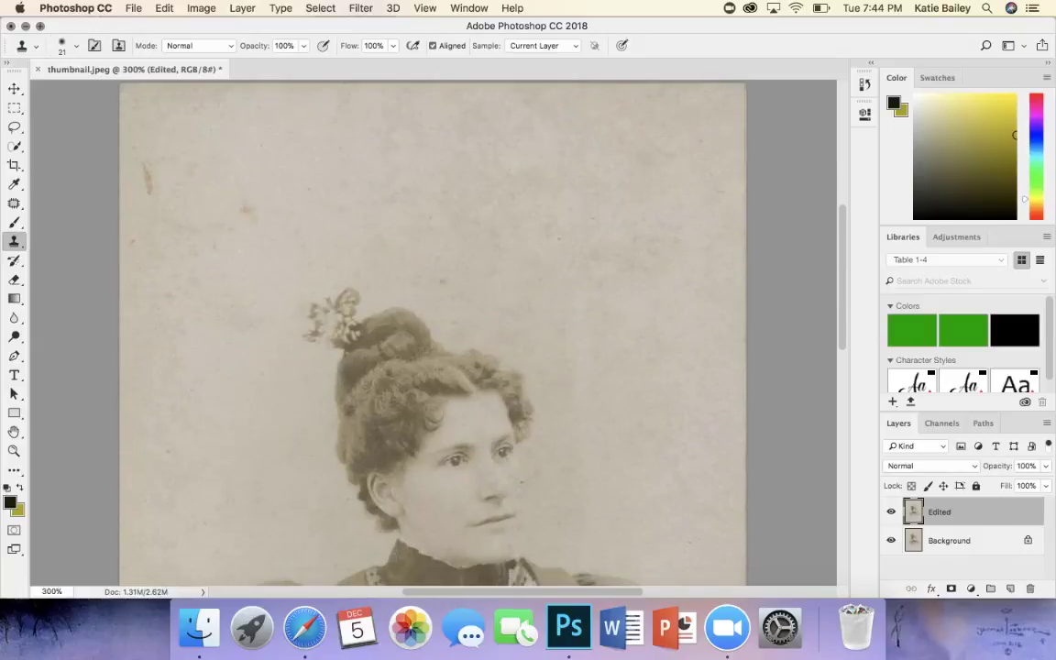
{"action": "mouse_move", "coordinate": [147, 170]}
{"action": "left_mouse_down"}
{"action": "mouse_move", "coordinate": [145, 183]}
{"action": "mouse_move", "coordinate": [153, 154]}
{"action": "mouse_move", "coordinate": [136, 151]}
{"action": "left_mouse_up"}
{"action": "left_click", "coordinate": [246, 210]}
{"action": "scroll", "coordinate": [436, 330], "scroll_direction": "down", "scroll_amount": 3}
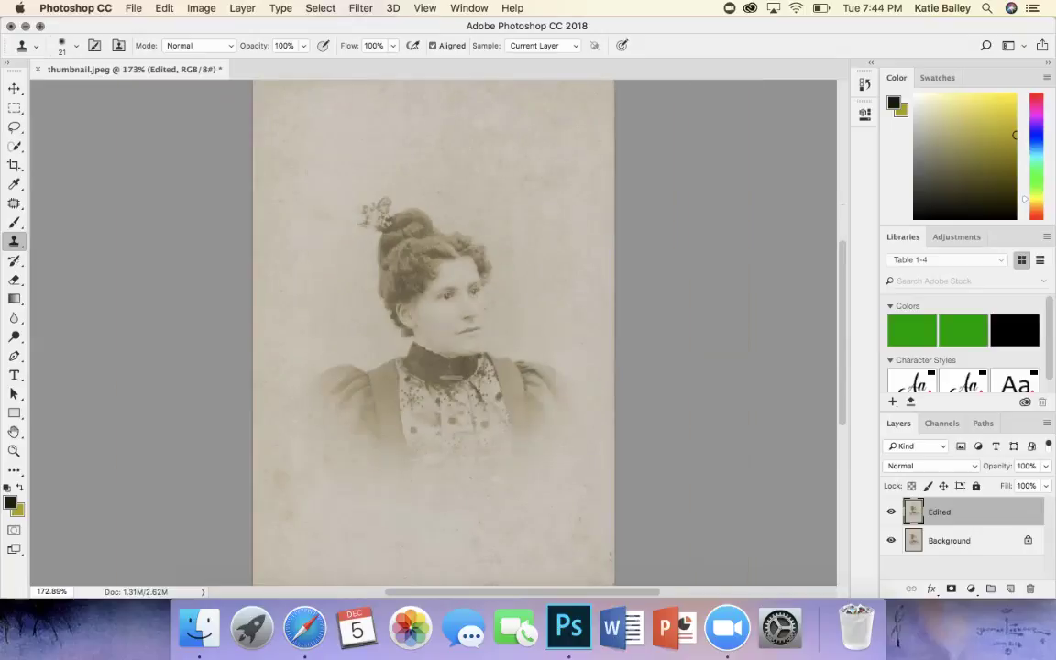
Start exporting the retouched photo with the Export As command.
{"action": "left_click", "coordinate": [133, 8]}
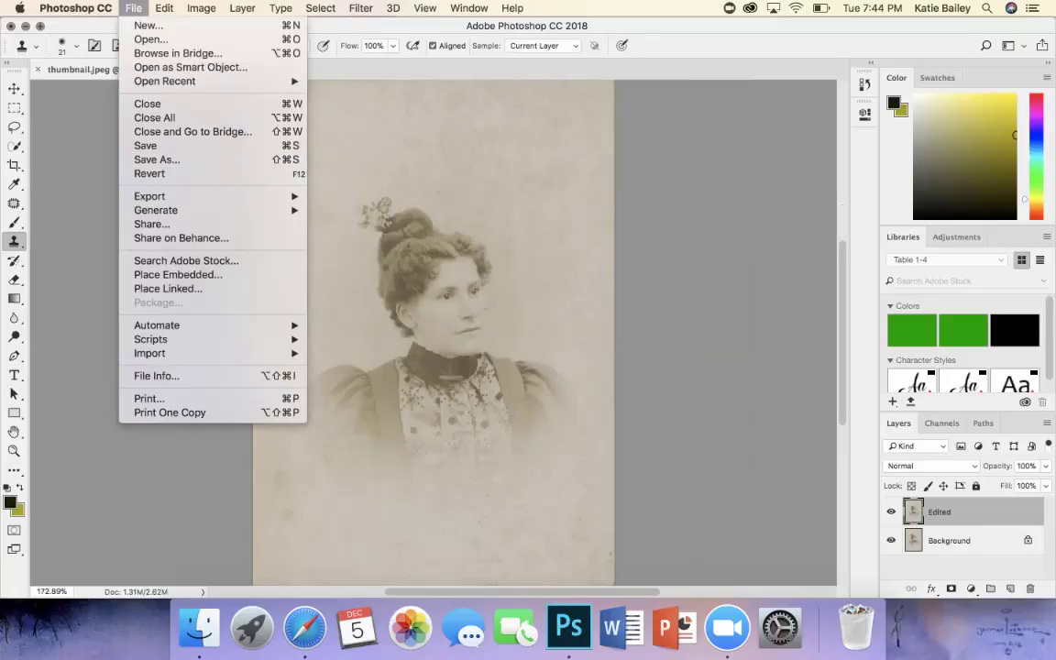
{"action": "mouse_move", "coordinate": [183, 196]}
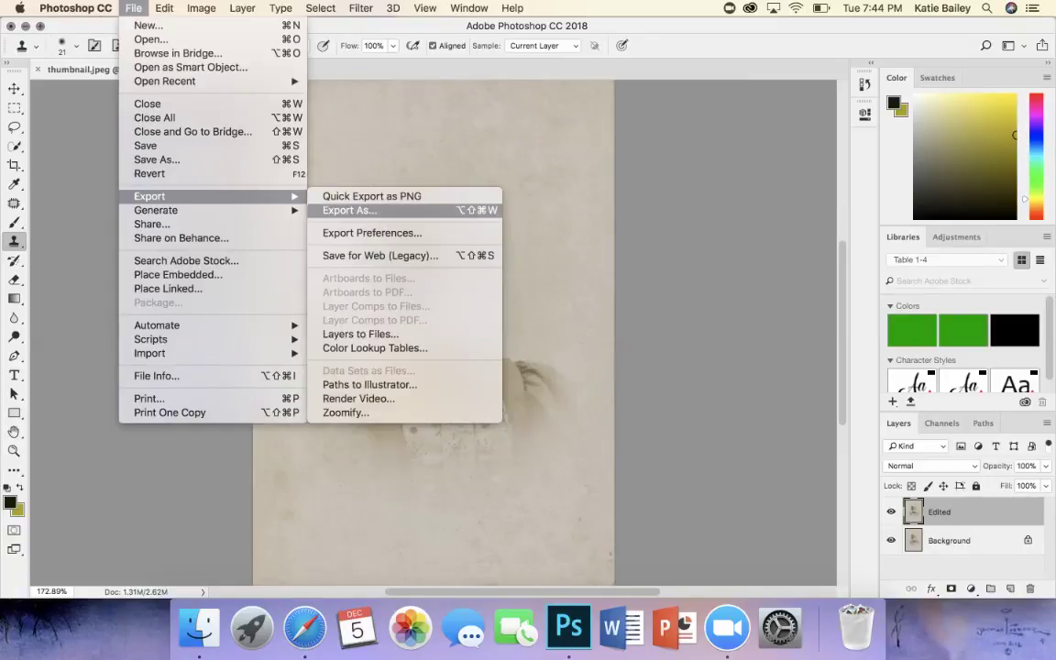
{"action": "left_click", "coordinate": [367, 210]}
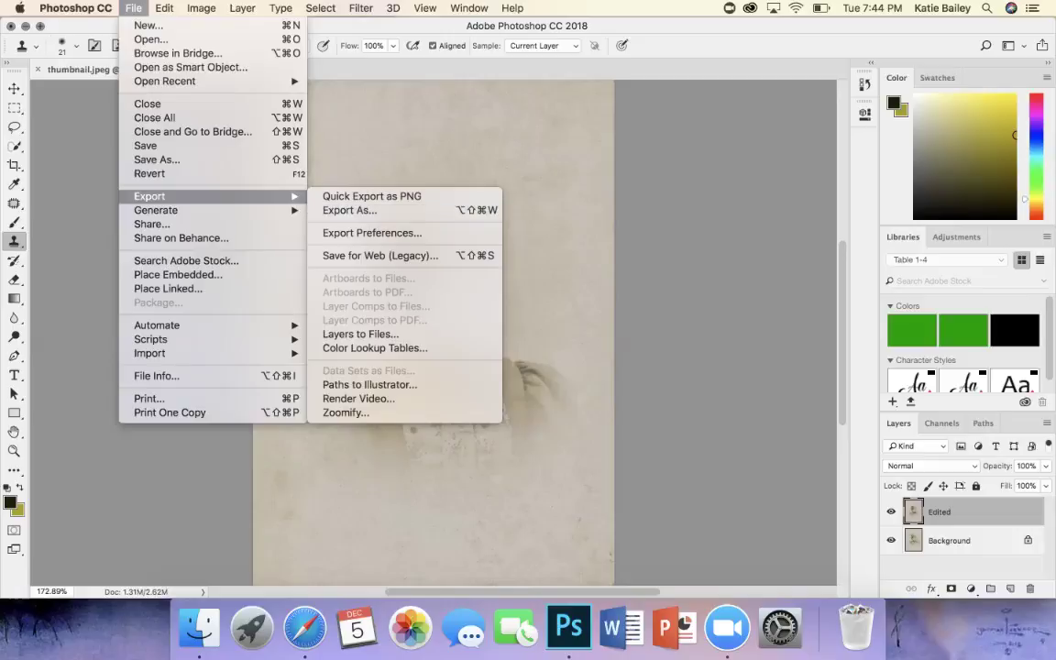